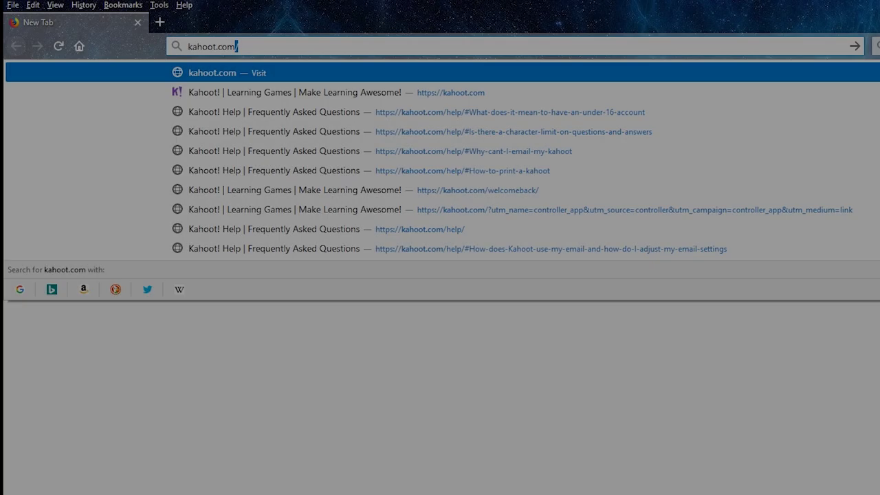
# Go to kahoot.com and start a school-teacher sign-up using an e-mail address
pyautogui.press('Return')
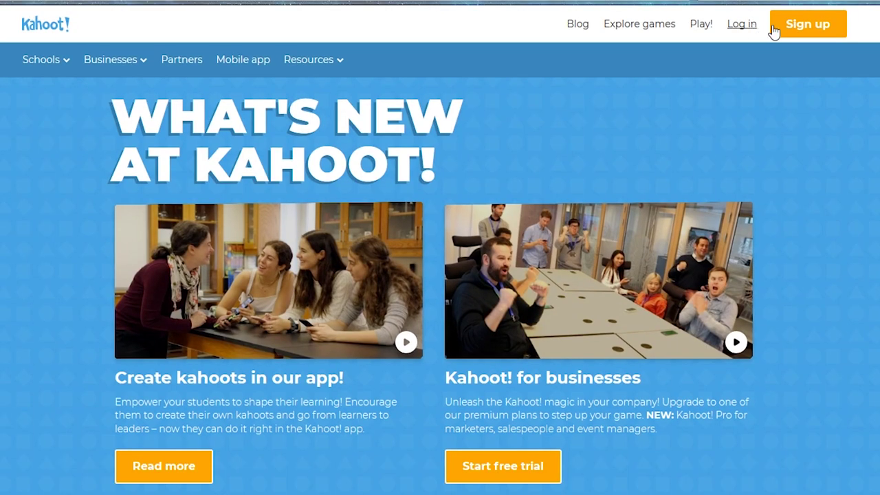
pyautogui.click(766, 60)
pyautogui.click(336, 145)
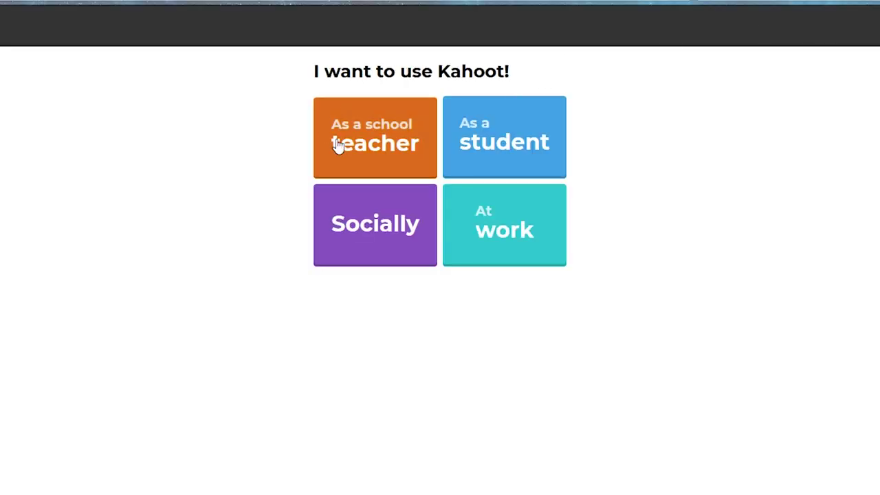
pyautogui.click(373, 230)
# Fill in the username, e-mail address and e-mail confirmation, then go to the log-in page
pyautogui.click(375, 236)
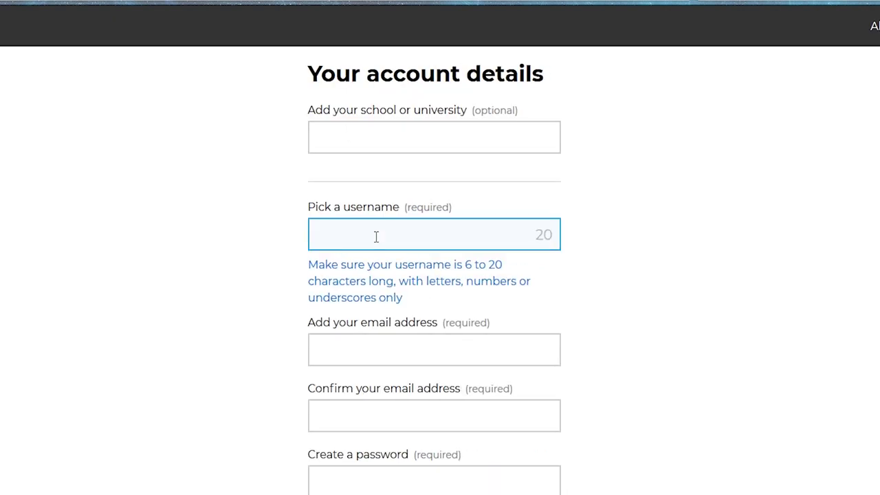
pyautogui.write('MyUserName453')
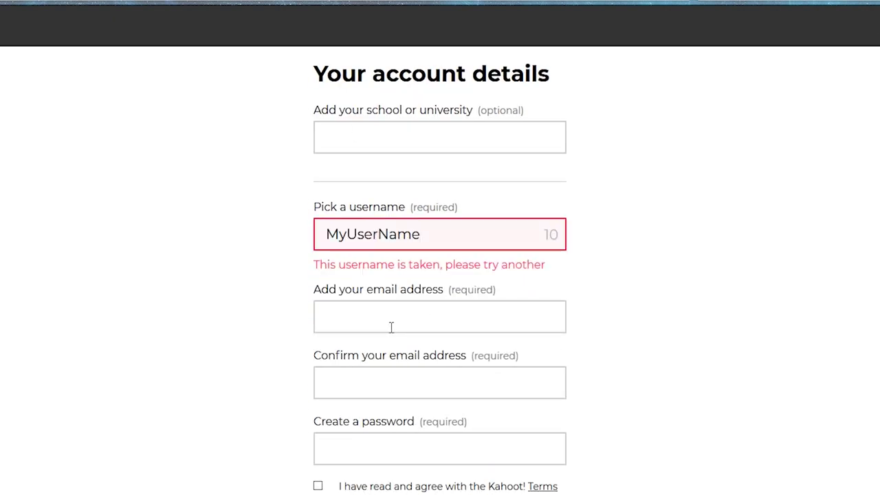
pyautogui.click(395, 323)
pyautogui.write('my@email.com')
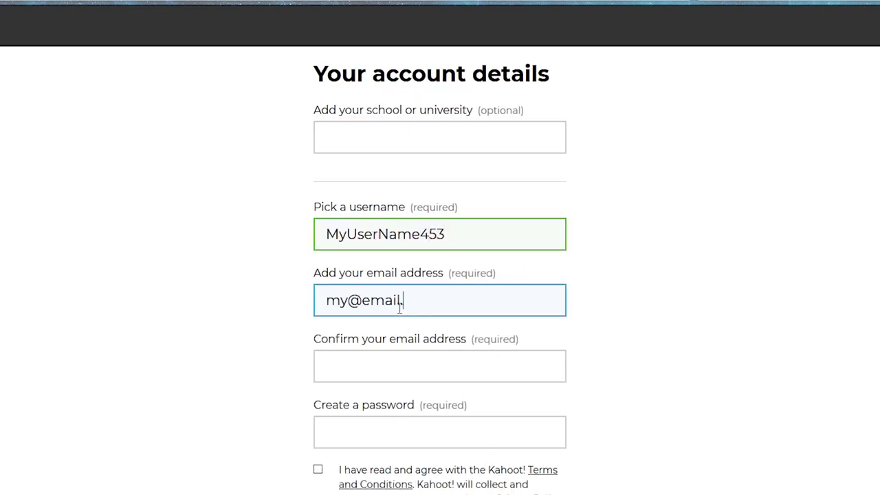
pyautogui.click(440, 367)
pyautogui.write('my@email.com')
pyautogui.click(444, 429)
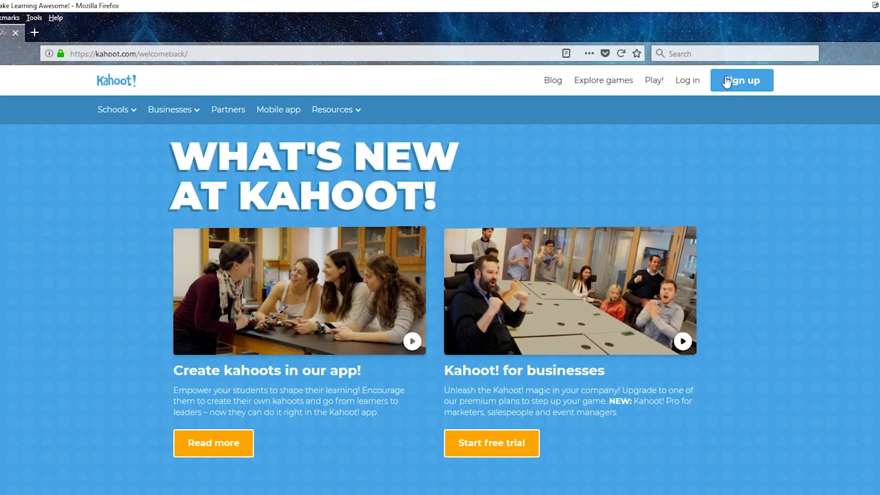
pyautogui.click(697, 80)
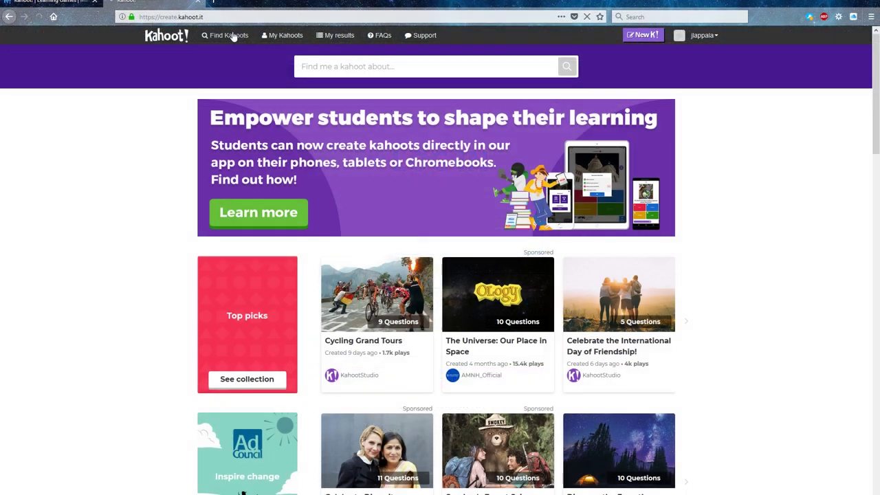
# Sign in, search kahoots for 'programming', then return to the home page
pyautogui.click(231, 36)
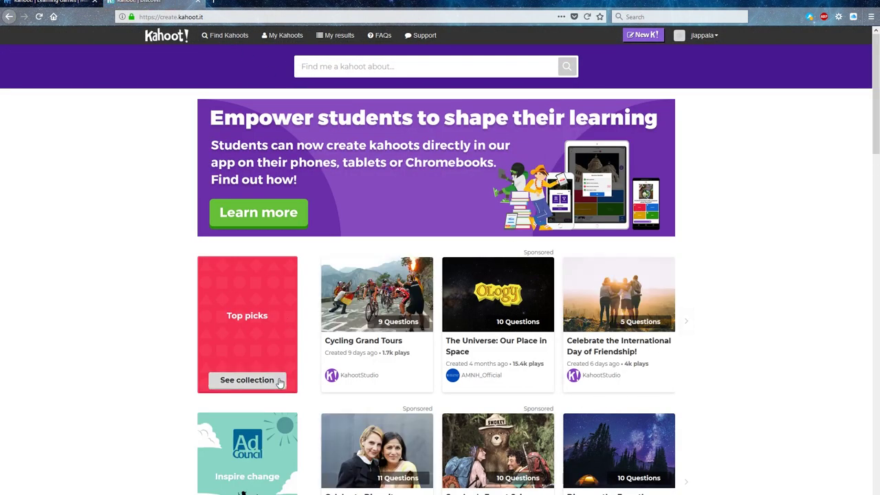
pyautogui.click(476, 69)
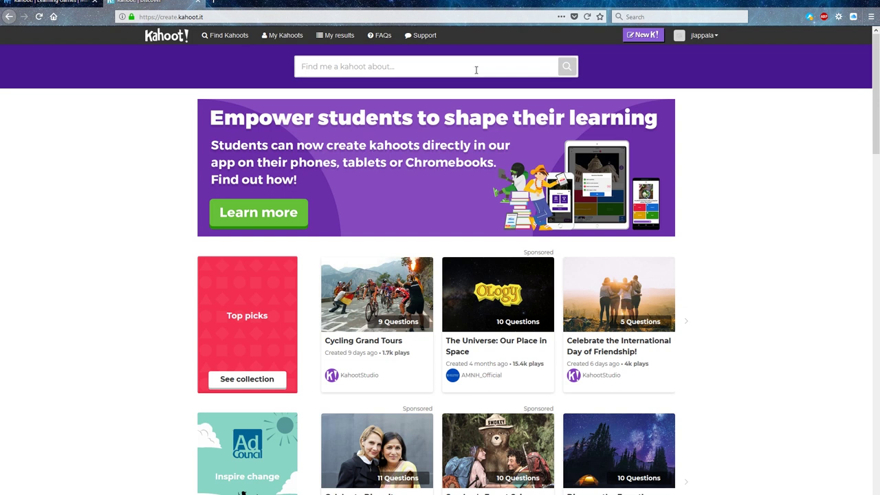
pyautogui.write('programming')
pyautogui.press('Return')
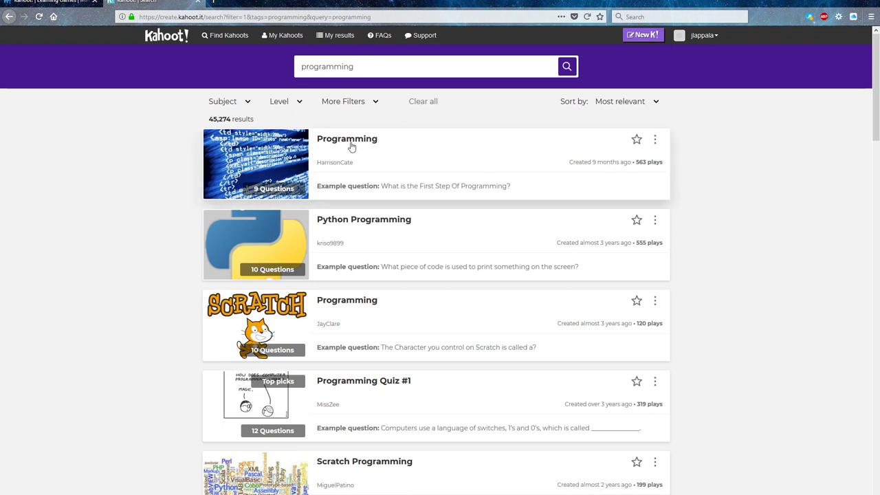
pyautogui.hotkey('alt', 'Left')
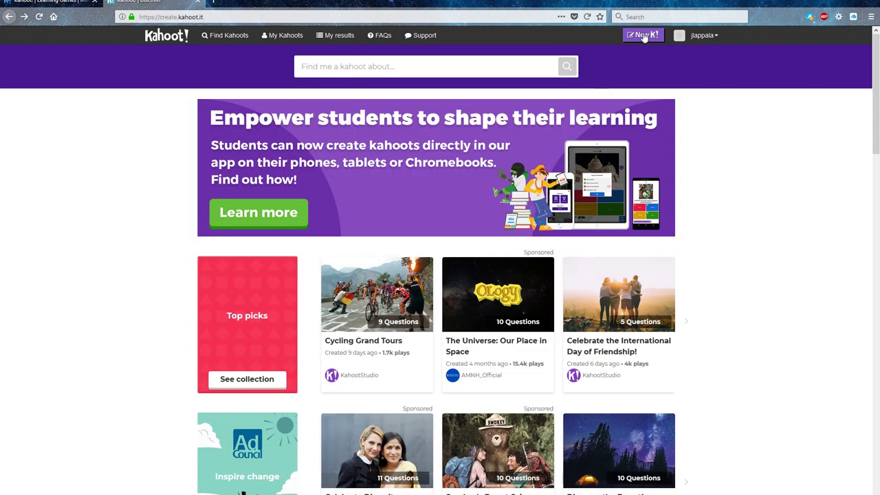
# Start a new quiz titled 'MyTestKahoot' with the description 'Kahoot Demonstration'
pyautogui.click(641, 35)
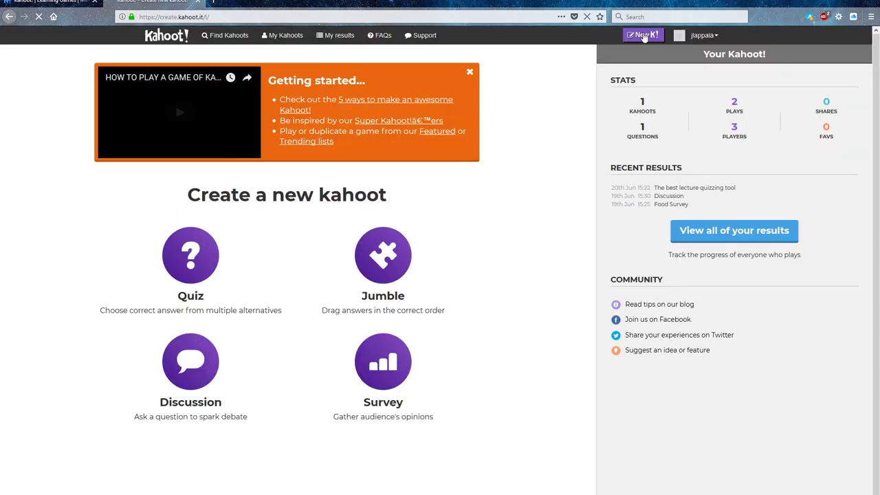
pyautogui.click(181, 254)
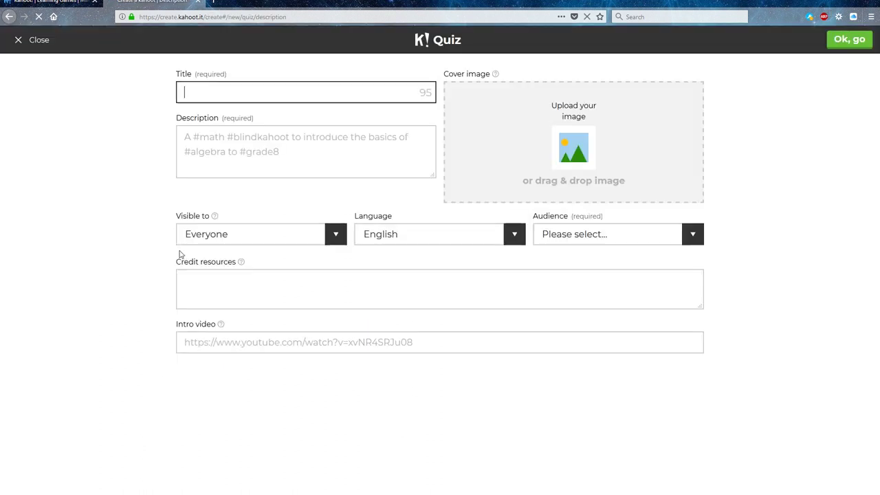
pyautogui.write('MyTestKahoot')
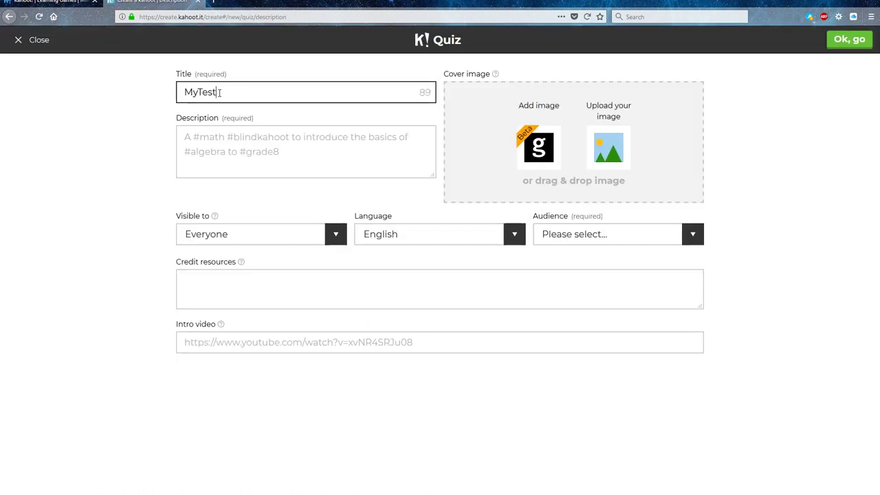
pyautogui.click(265, 145)
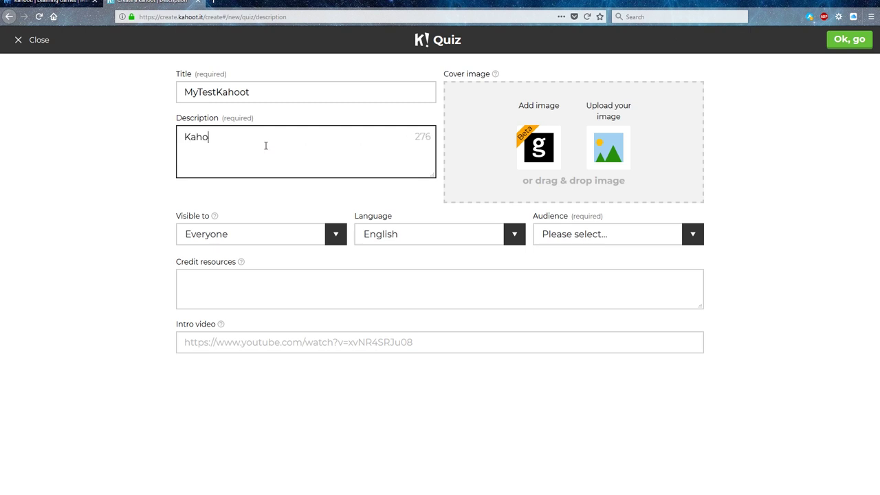
pyautogui.write('ot Demonstration')
pyautogui.click(273, 199)
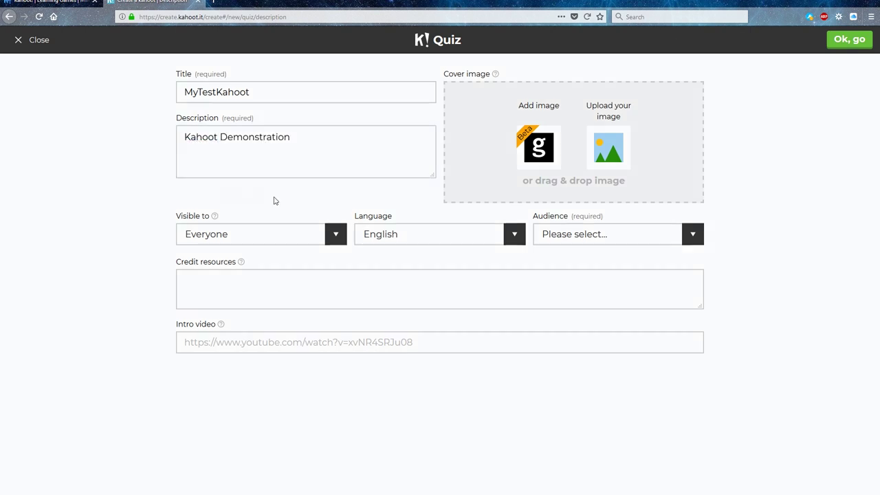
# Make the quiz visible only to me, keep English, set University audience, and add the Kahoot logo cover
pyautogui.click(330, 234)
pyautogui.click(320, 250)
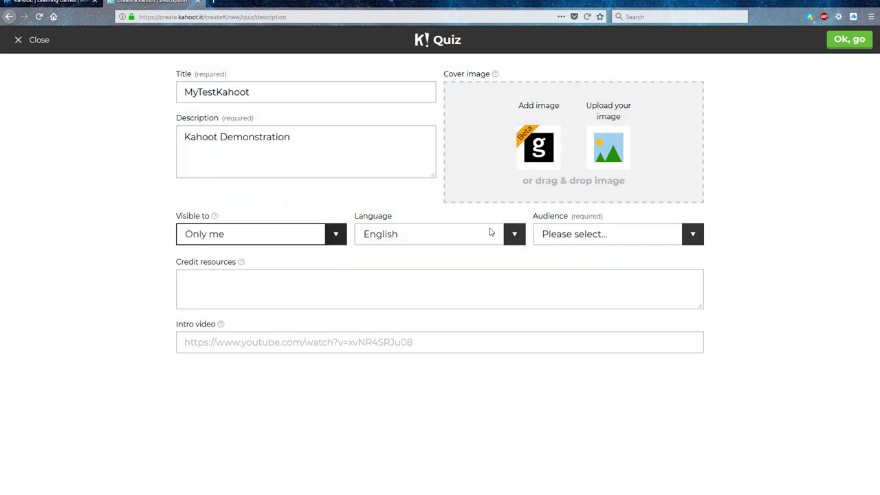
pyautogui.click(513, 238)
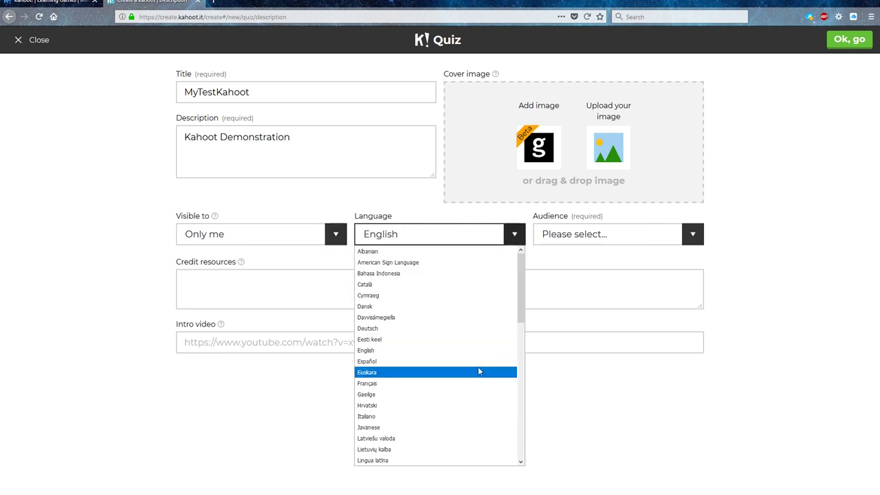
pyautogui.scroll(-5, 479, 371)
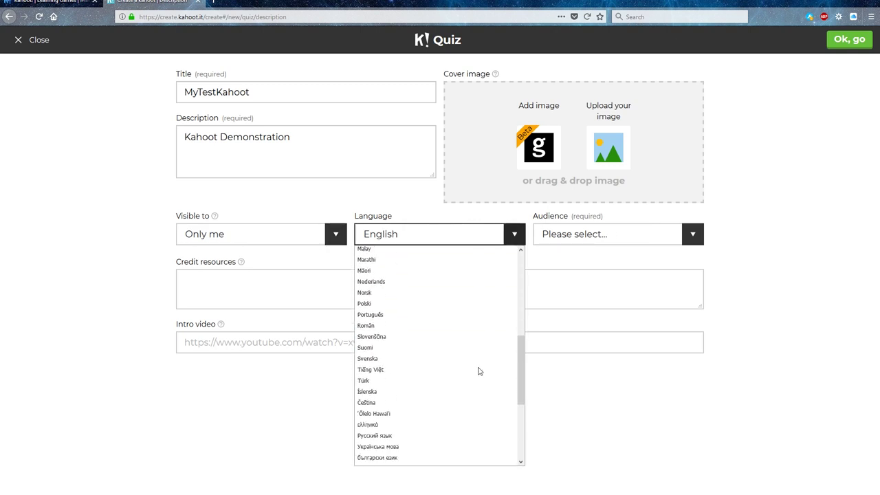
pyautogui.click(578, 237)
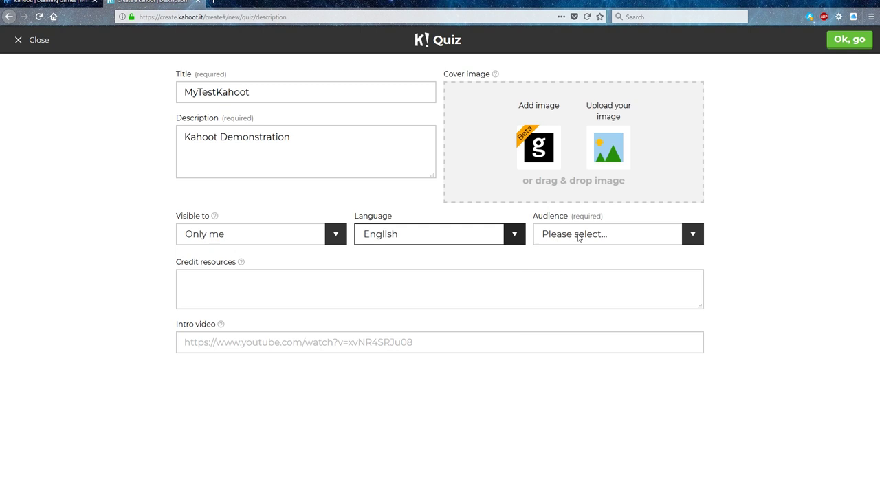
pyautogui.click(692, 234)
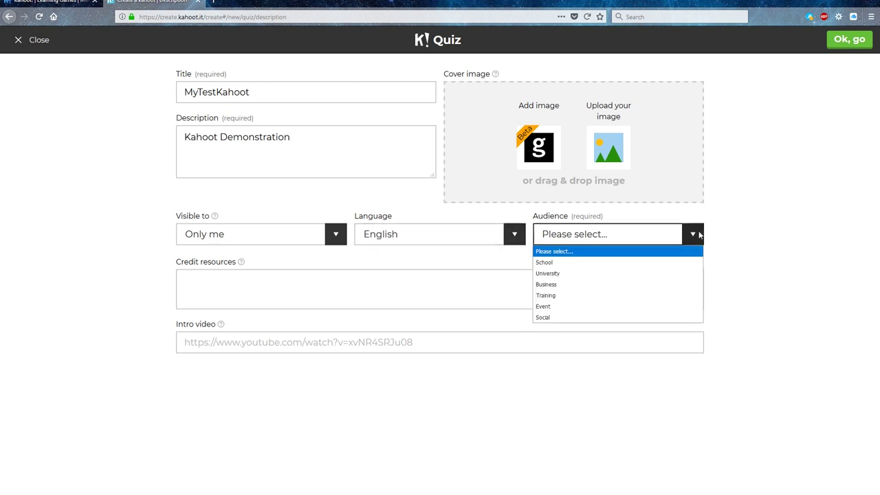
pyautogui.click(664, 273)
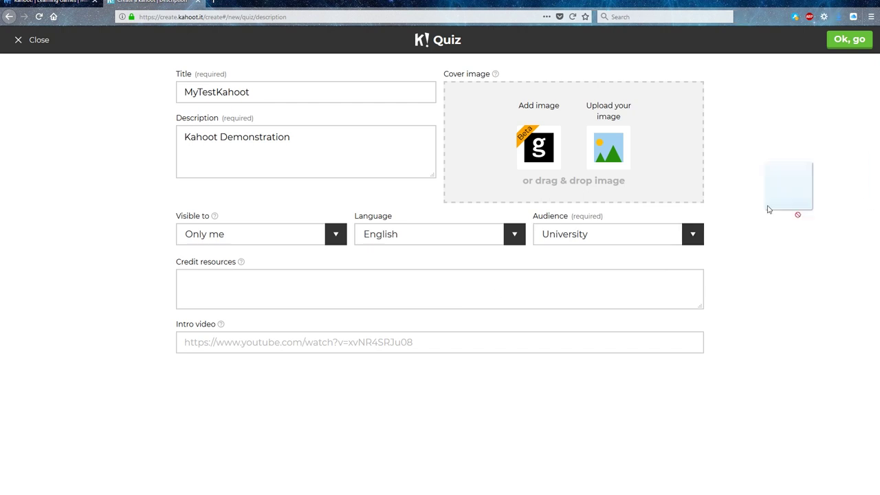
pyautogui.moveTo(786, 186); pyautogui.dragTo(577, 165)
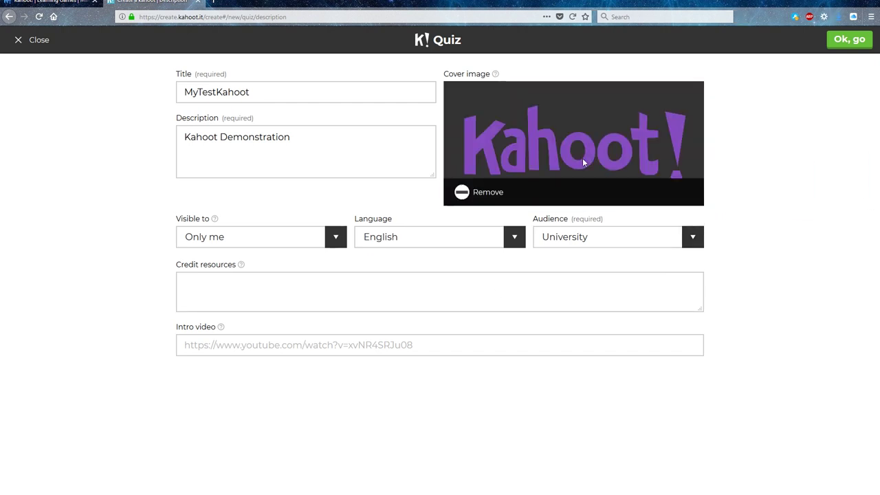
pyautogui.click(856, 41)
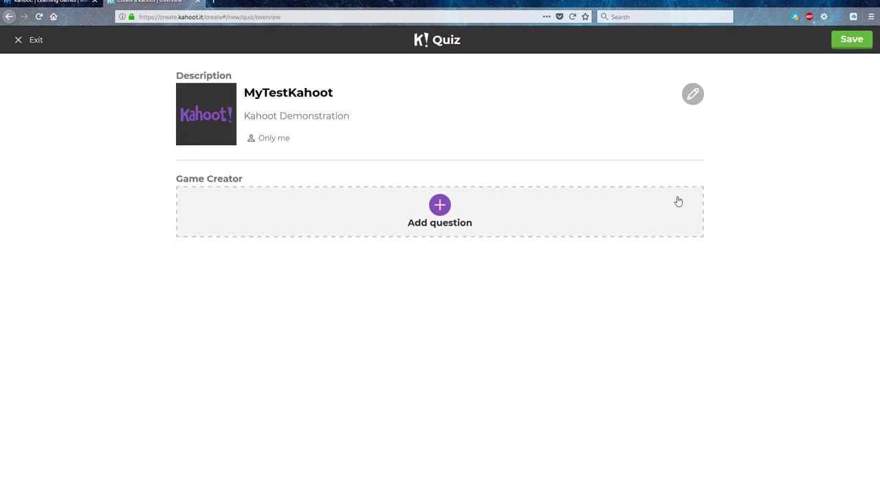
# Add 'Which of these tools is this demonstration about?' with a 30-second limit, no points and the Kahoot logo
pyautogui.click(448, 204)
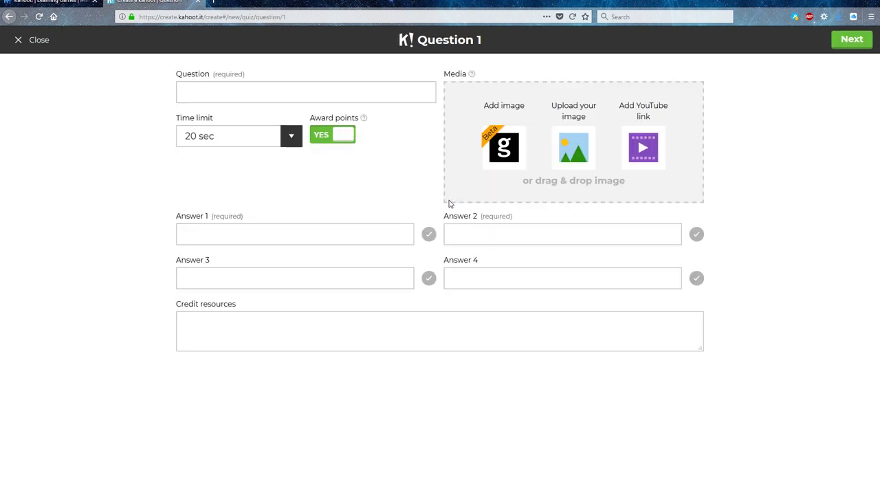
pyautogui.click(237, 92)
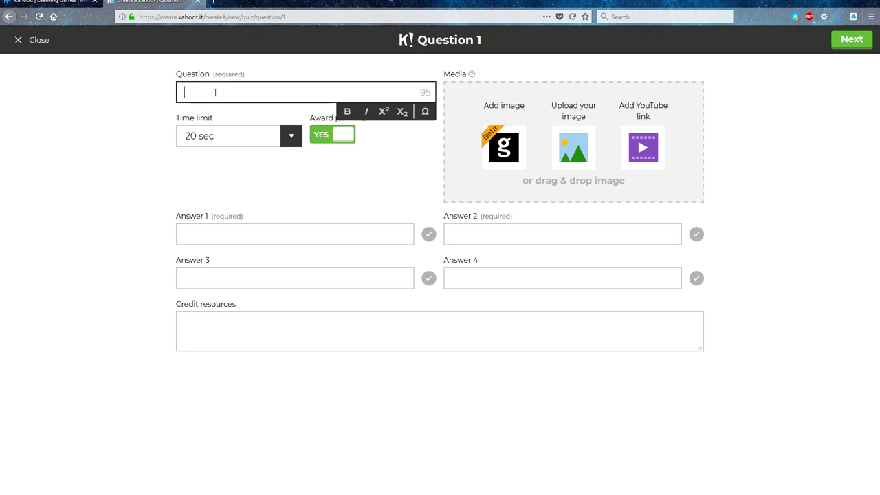
pyautogui.write('Which of the')
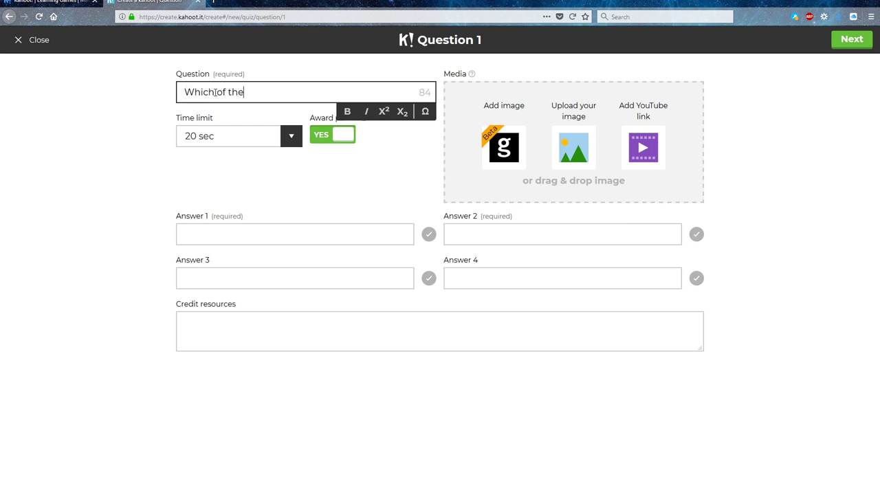
pyautogui.write('se tools  is this demon')
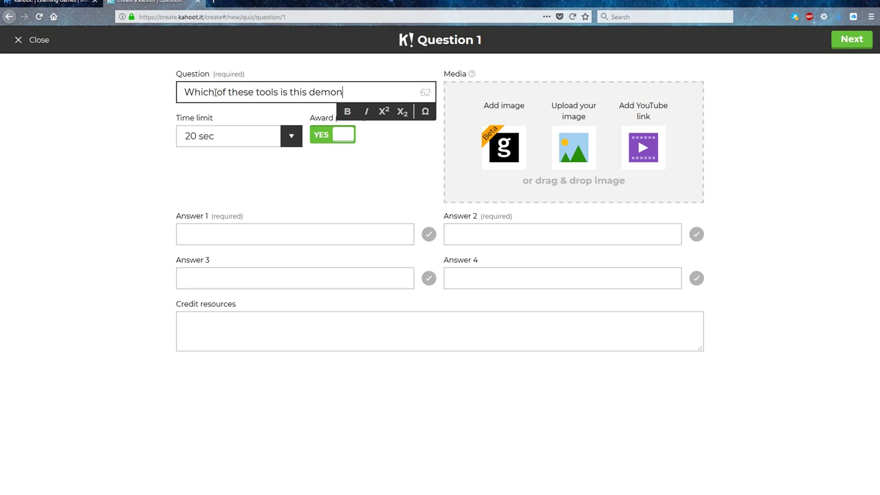
pyautogui.write('stration about?')
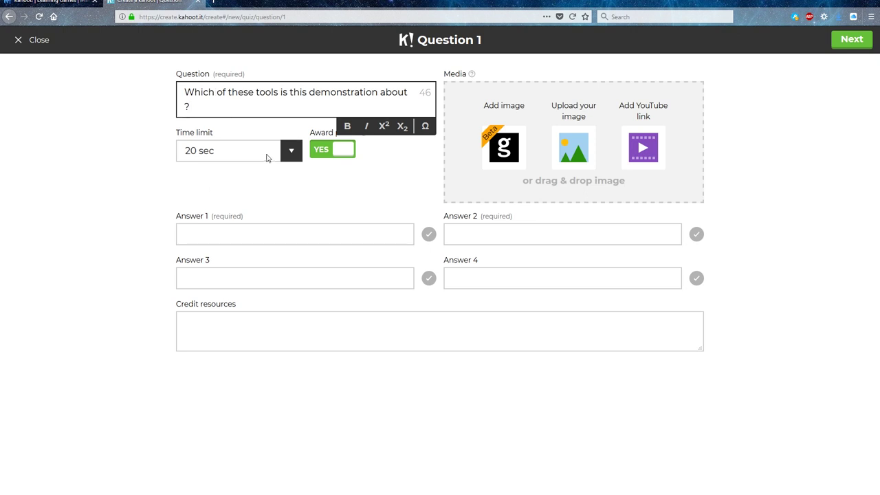
pyautogui.click(268, 156)
pyautogui.click(261, 201)
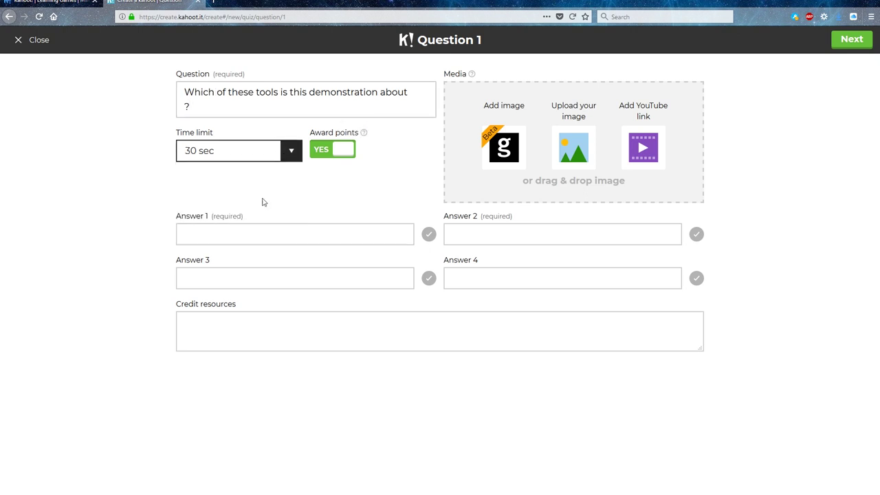
pyautogui.click(336, 151)
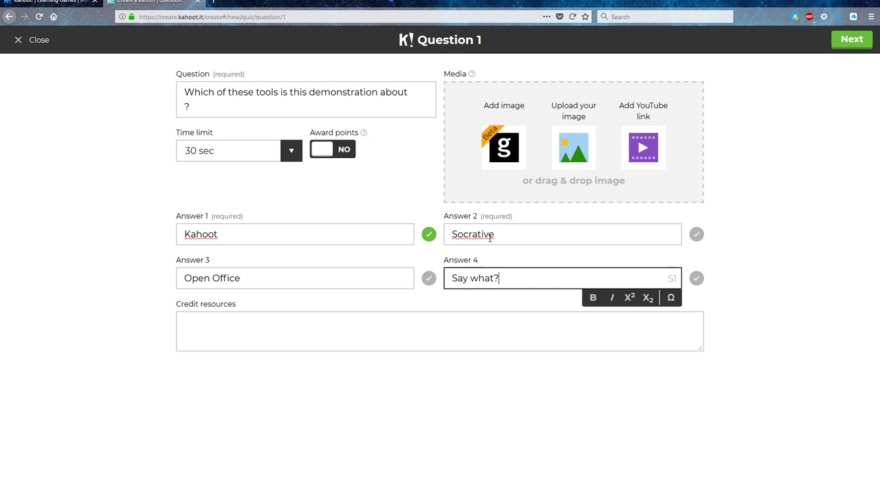
pyautogui.moveTo(879, 199); pyautogui.dragTo(594, 172)
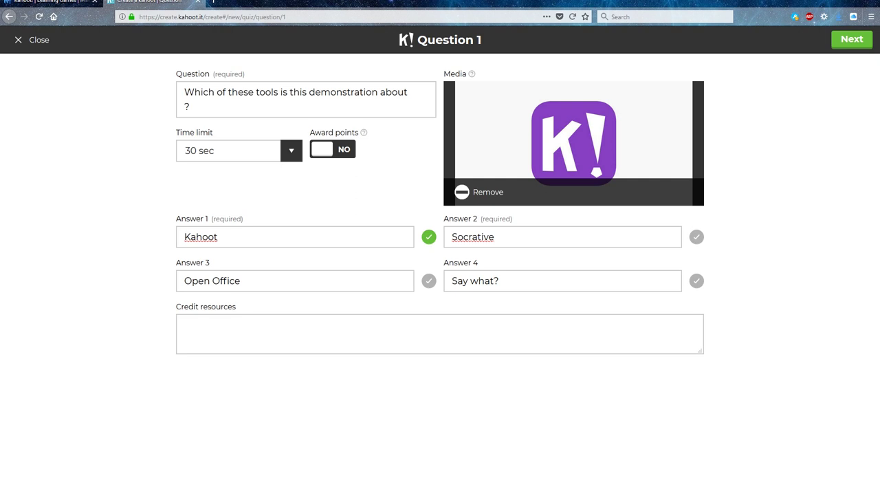
pyautogui.click(835, 41)
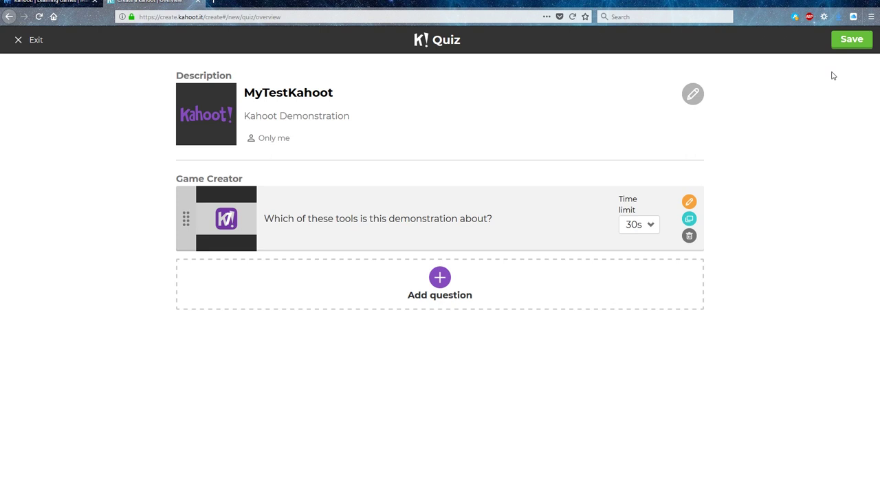
# Save the quiz privately and choose Play it
pyautogui.click(850, 42)
pyautogui.click(462, 171)
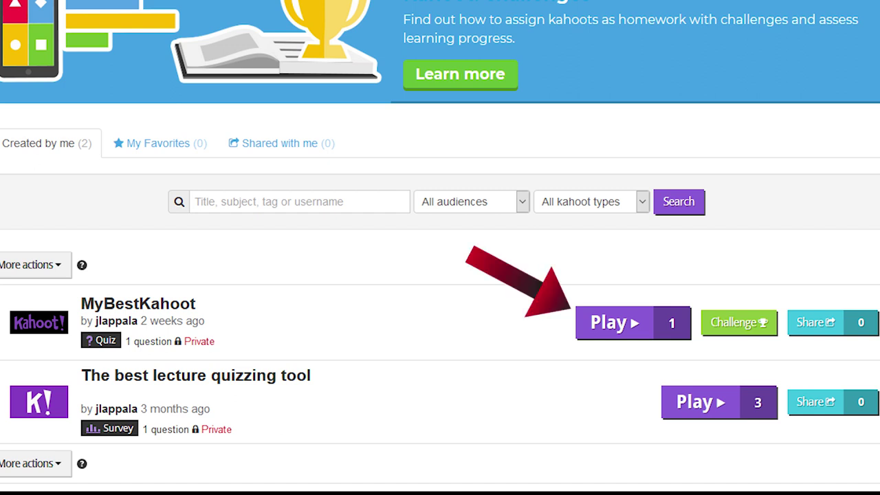
# Turn the name generator on, keeping Podium on and automatic question advancing off, then start Classic mode
pyautogui.click(633, 322)
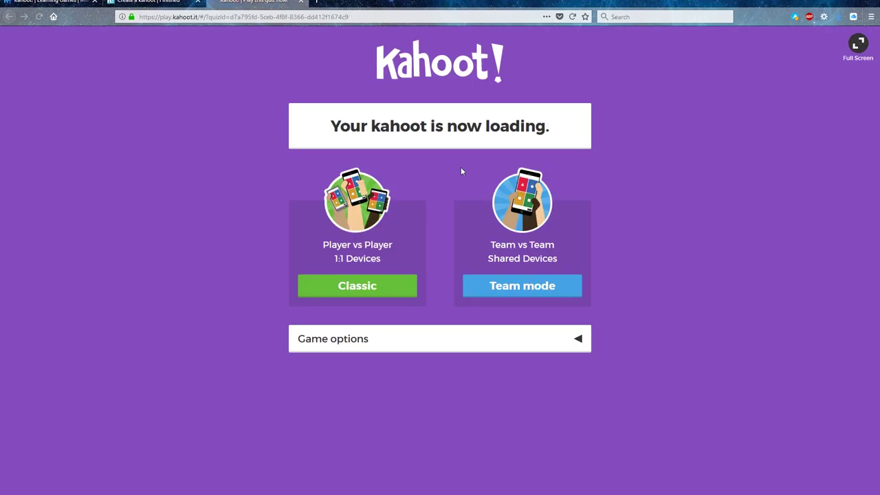
pyautogui.click(427, 349)
pyautogui.scroll(-3, 427, 347)
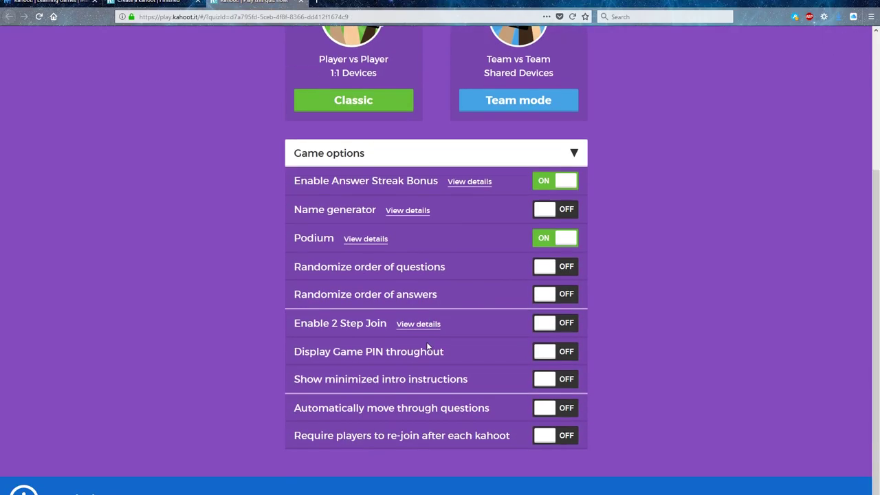
pyautogui.click(560, 238)
pyautogui.click(560, 238)
pyautogui.click(560, 209)
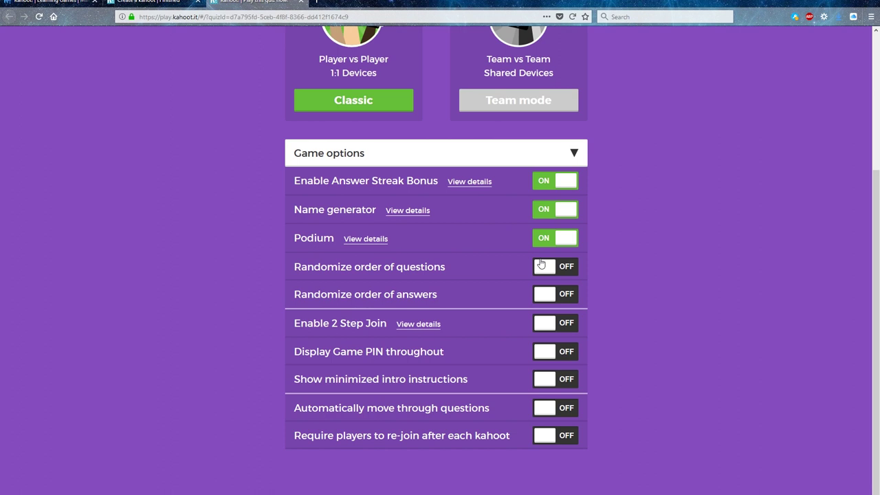
pyautogui.click(566, 408)
pyautogui.click(565, 410)
pyautogui.scroll(3, 399, 309)
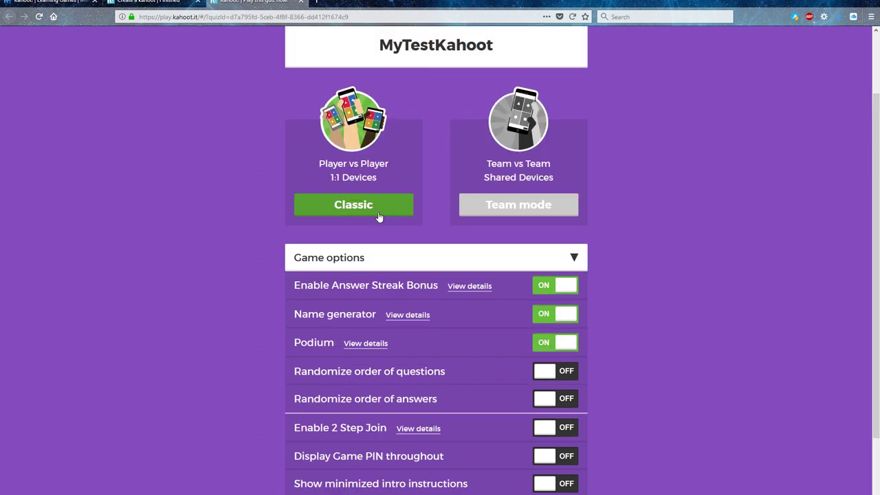
pyautogui.click(378, 214)
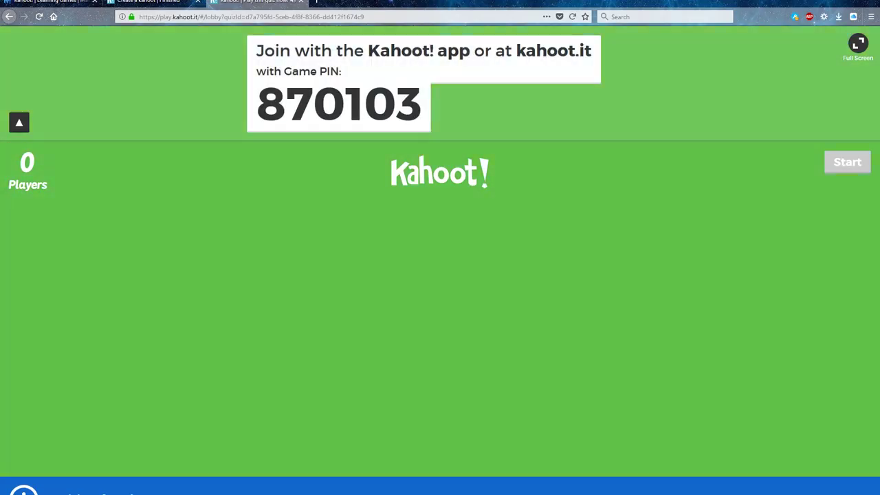
# Open Chrome on the phone, skipping setup, and load kahoot.it
pyautogui.click(787, 424)
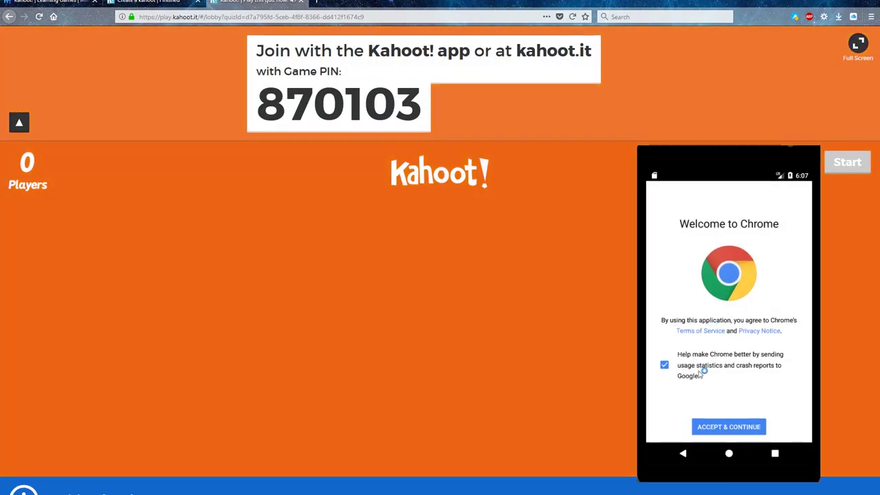
pyautogui.click(742, 427)
pyautogui.click(691, 426)
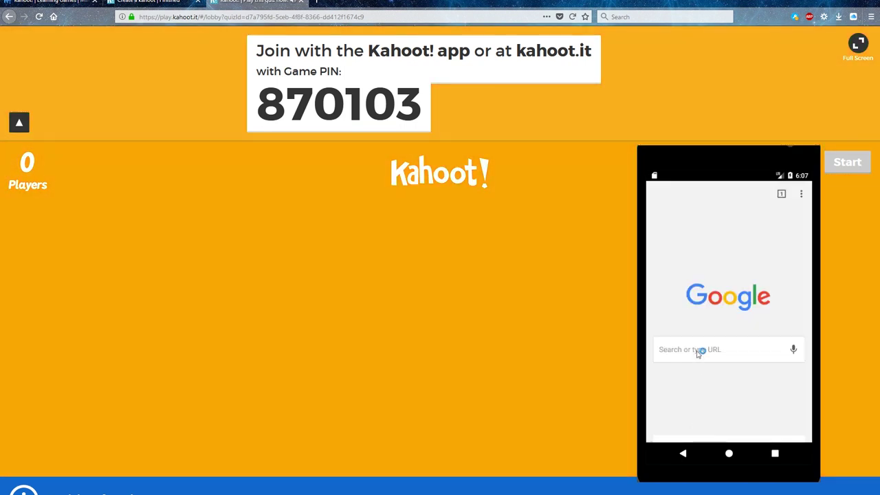
pyautogui.click(697, 351)
pyautogui.write('kahoot.it')
pyautogui.press('Return')
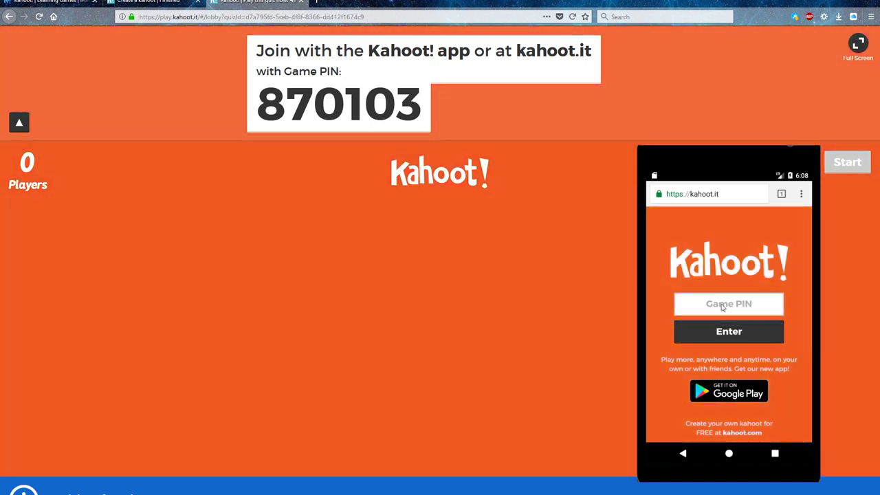
# Enter the game PIN, spin a random nickname, and join the lobby as DiplomatZebra
pyautogui.click(729, 305)
pyautogui.write('870103')
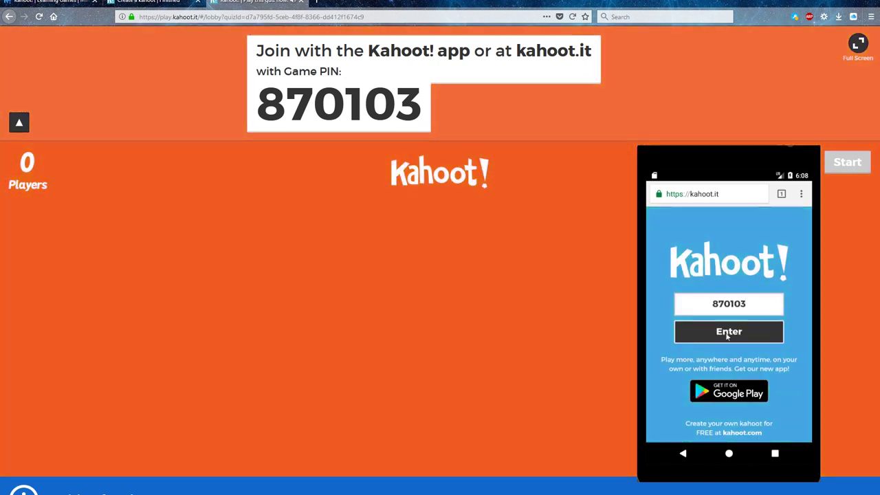
pyautogui.click(715, 332)
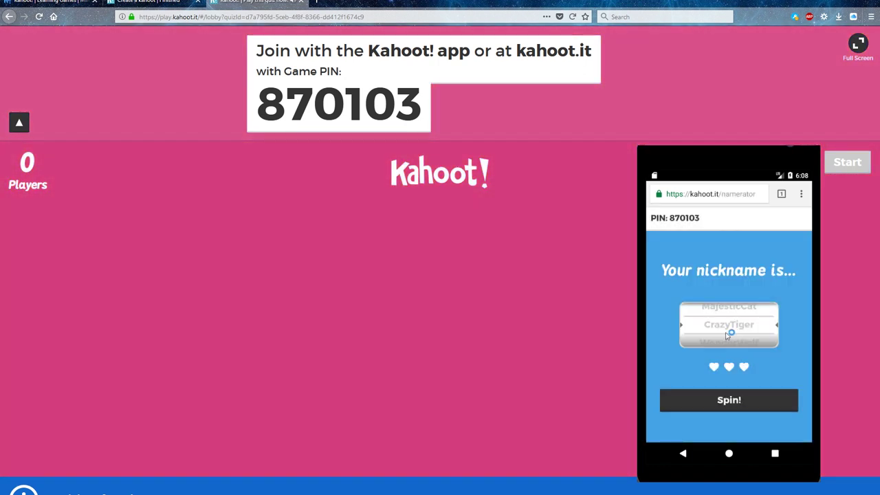
pyautogui.click(749, 402)
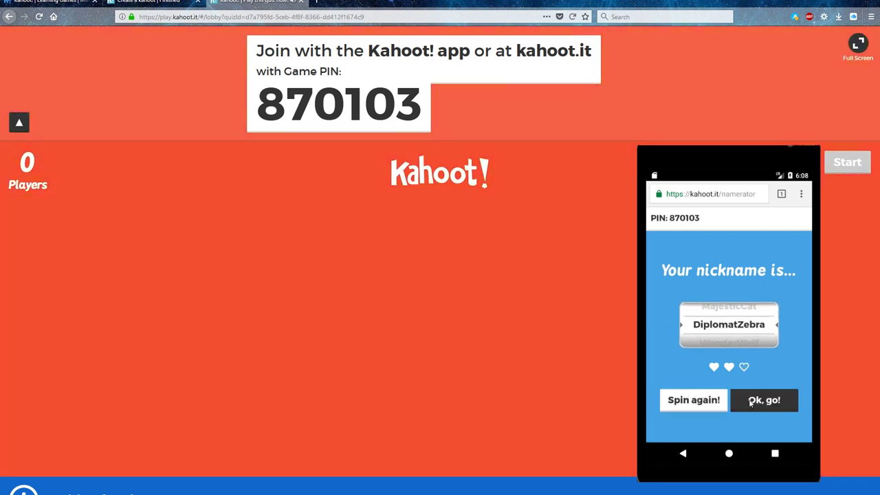
pyautogui.click(761, 404)
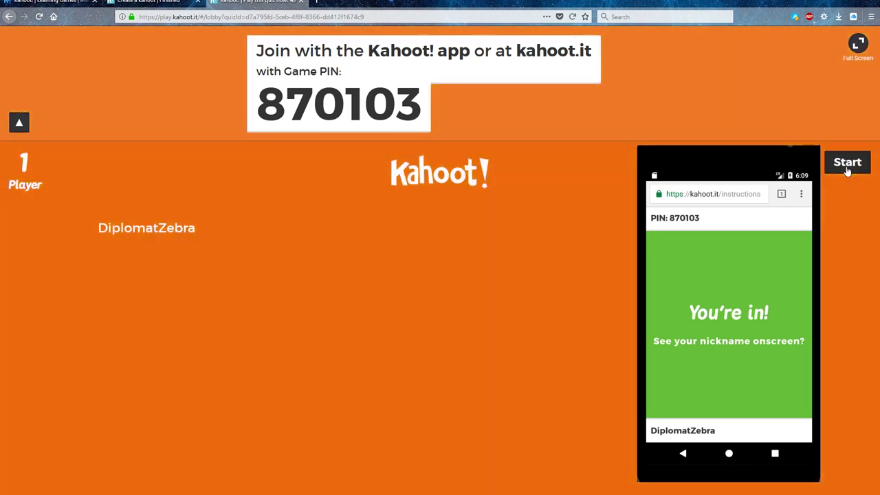
# Start the game, answer Kahoot from the phone, and advance to the final Game Over results
pyautogui.click(848, 168)
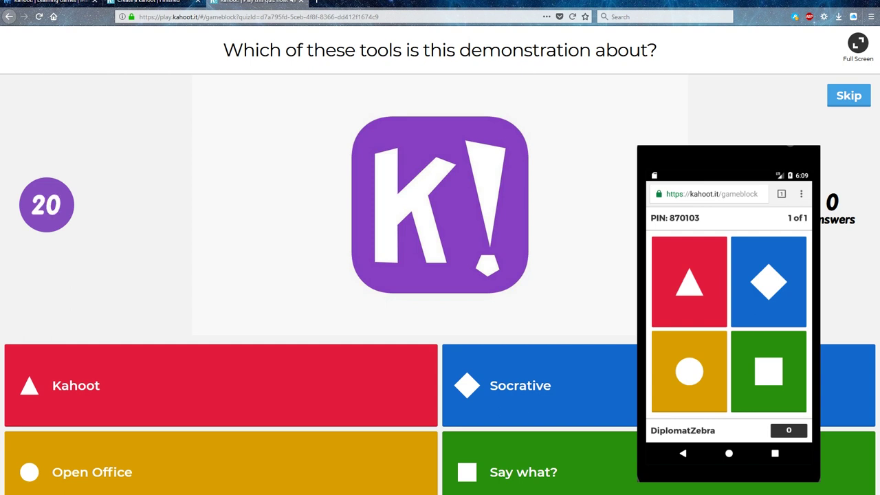
pyautogui.click(678, 295)
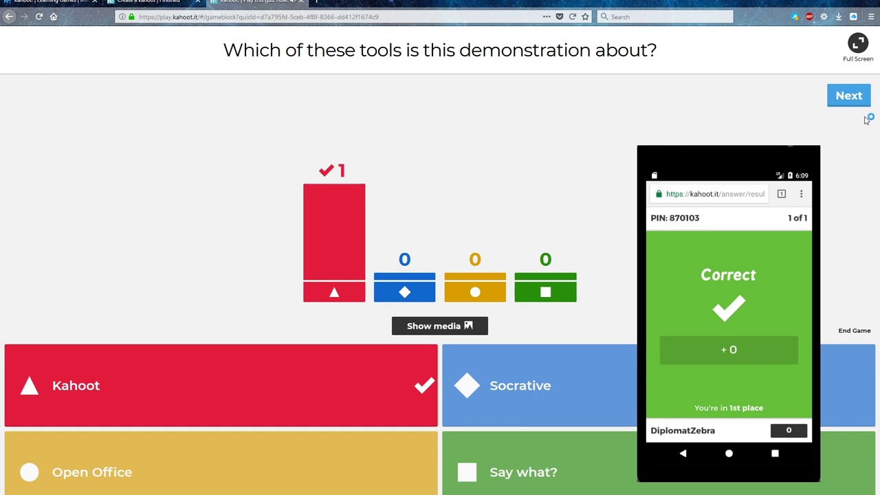
pyautogui.click(840, 100)
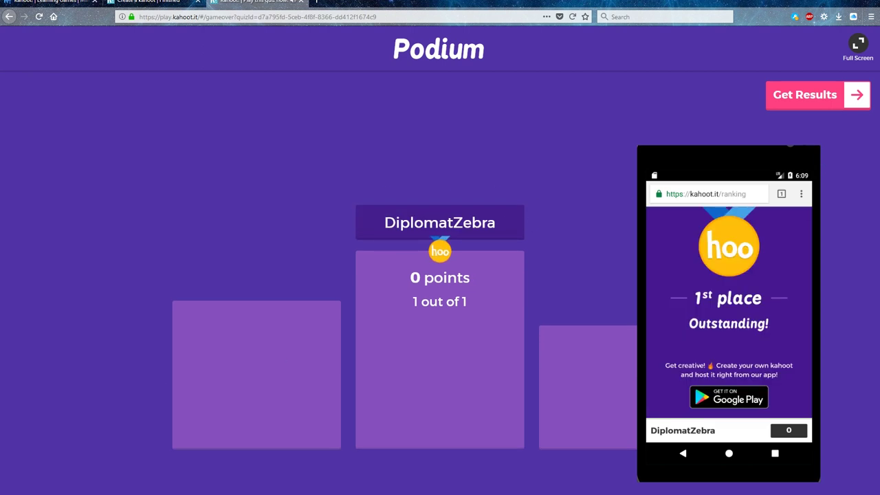
pyautogui.click(806, 110)
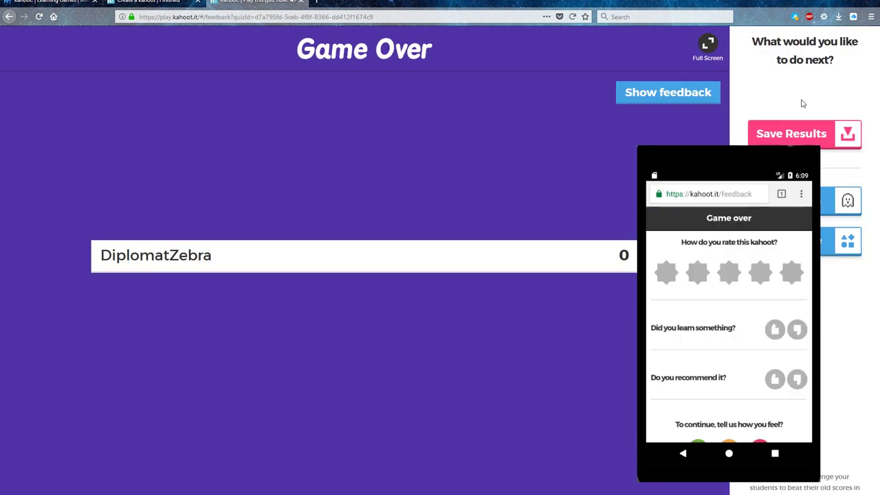